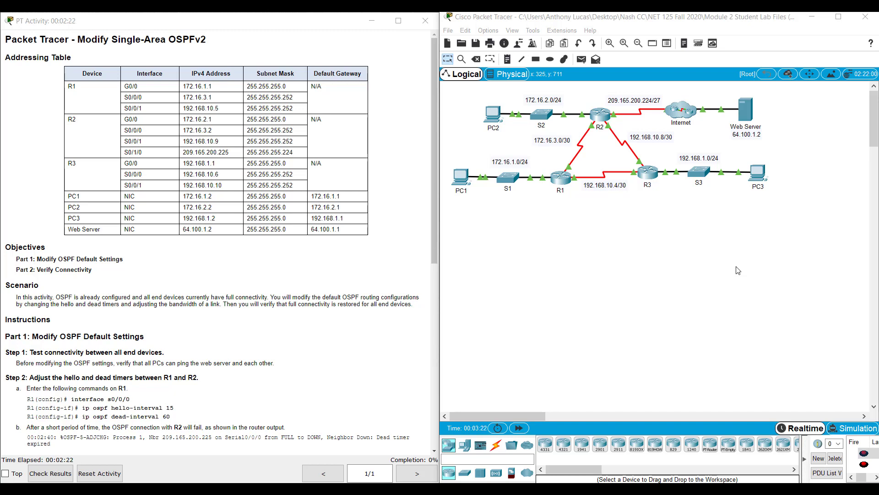
Step: Ping the web server at 64.100.1.2 from PC1's Command Prompt, getting 3 of 4 replies
scroll(232, 232, down, 3)
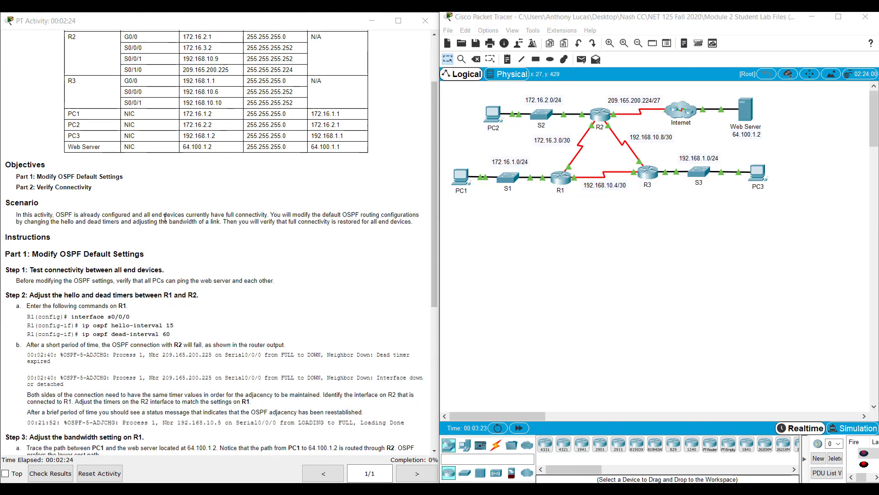
scroll(136, 219, down, 3)
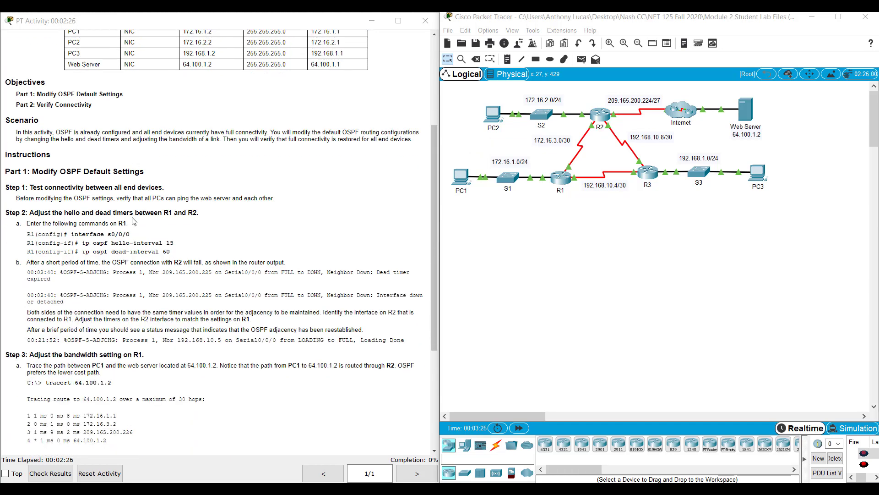
click(543, 231)
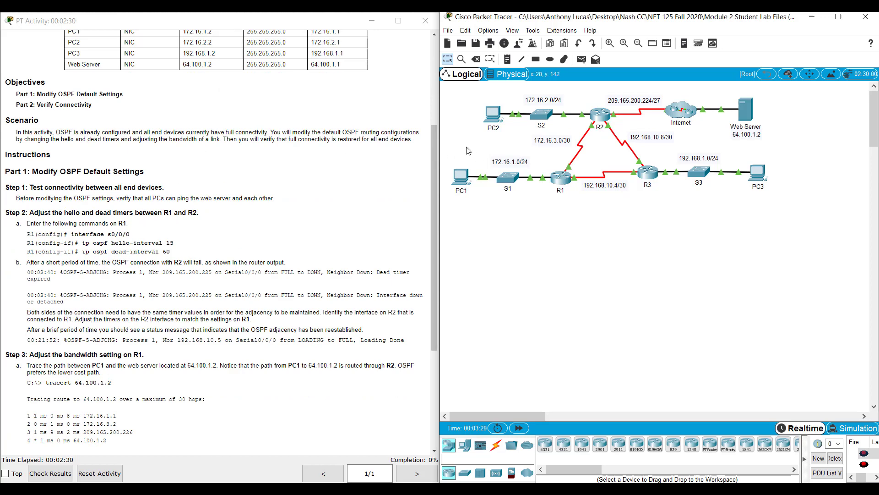
click(463, 183)
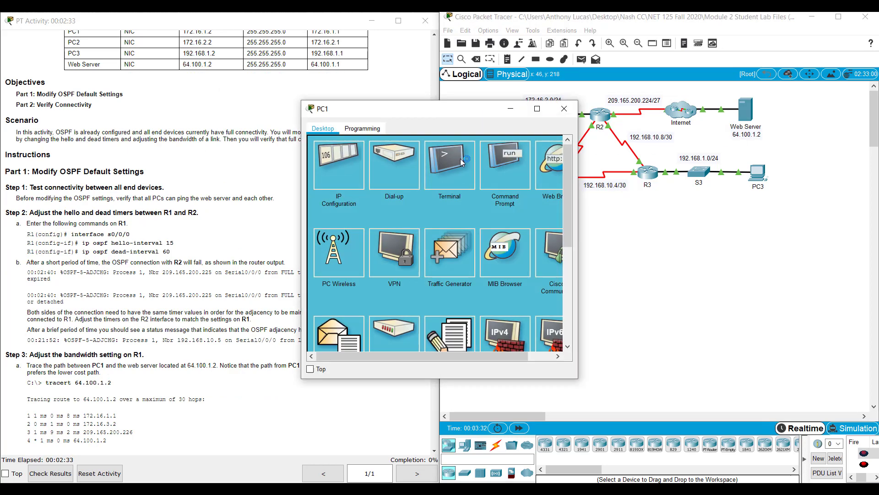
click(488, 158)
drag(458, 111, 369, 103)
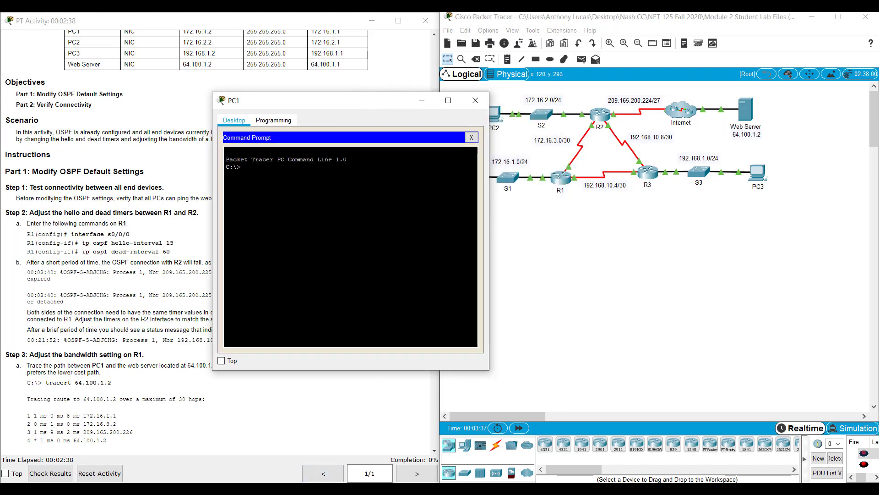
text(ping 64.100.1.2)
key(Return)
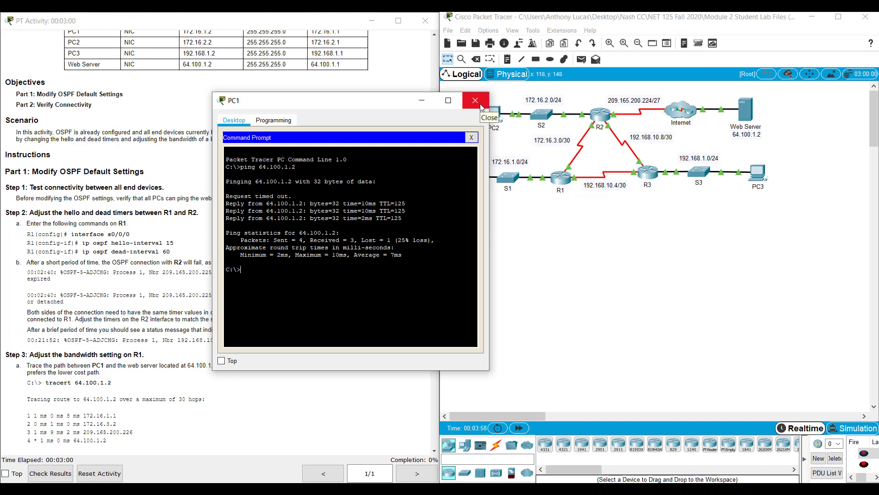
click(481, 106)
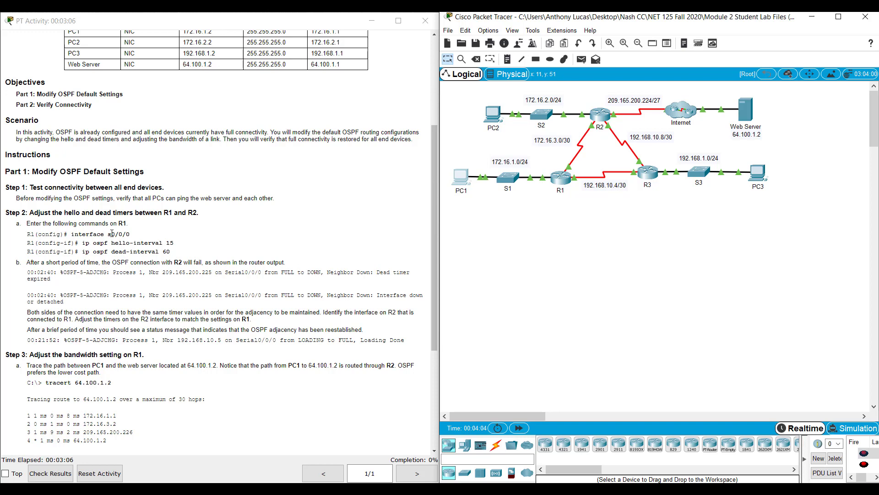
Step: On R1's CLI, enter configuration mode for interface Serial0/0/0
click(553, 181)
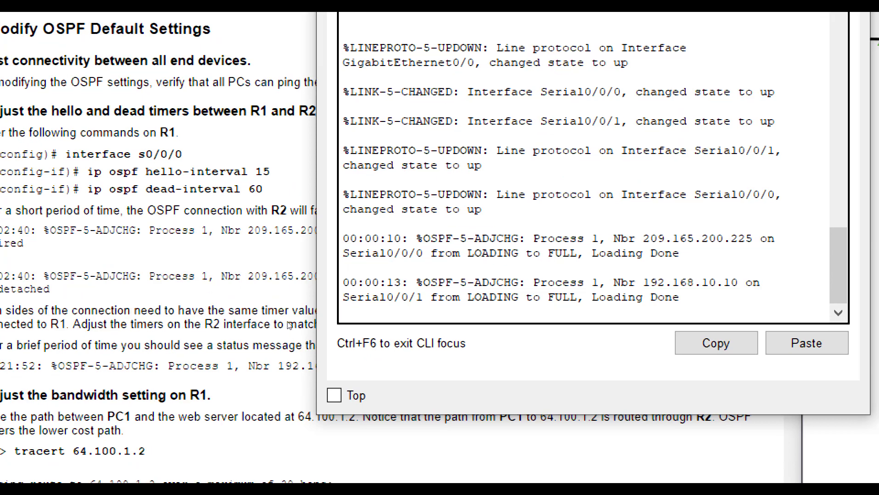
key(Return)
text(en)
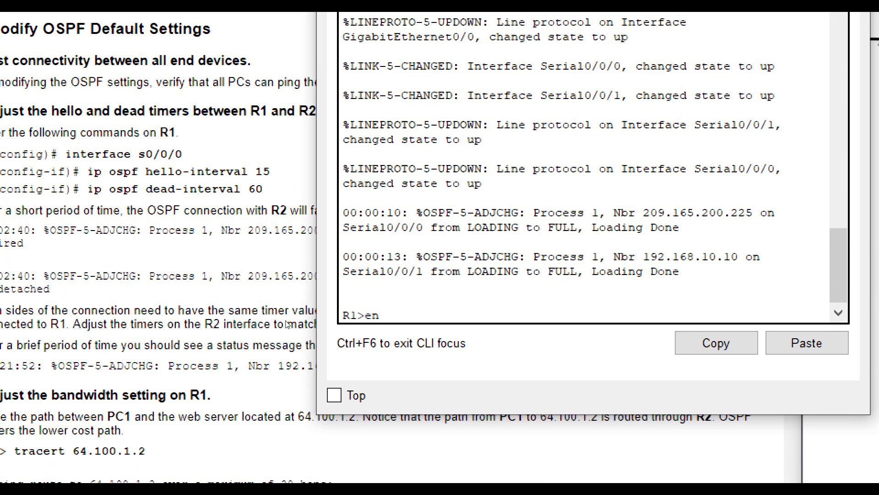
key(Return)
text(config t)
key(Return)
text(int s0/0/0)
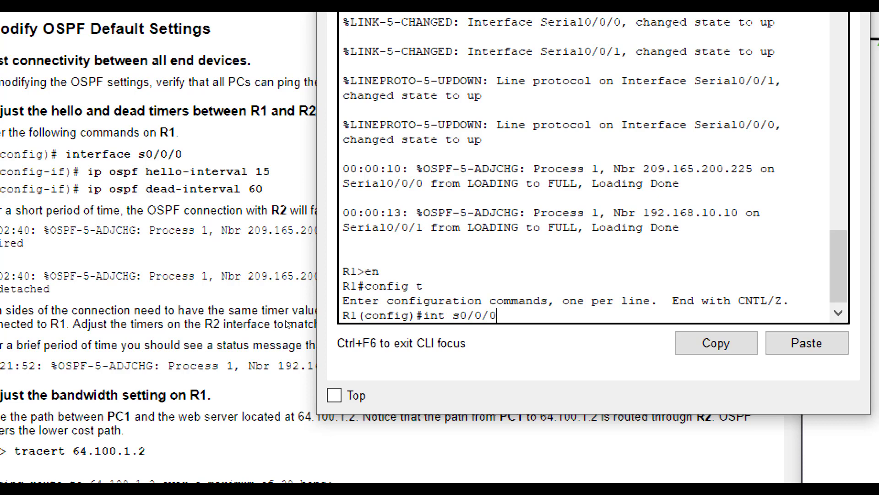
key(Return)
Step: Set R1's Serial0/0/0 OSPF hello-interval to 15
text(ip ospf he)
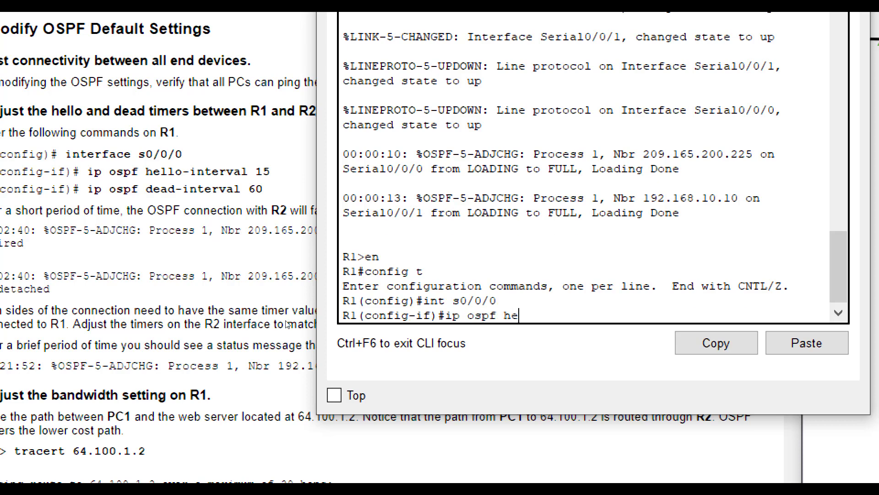
key(Tab)
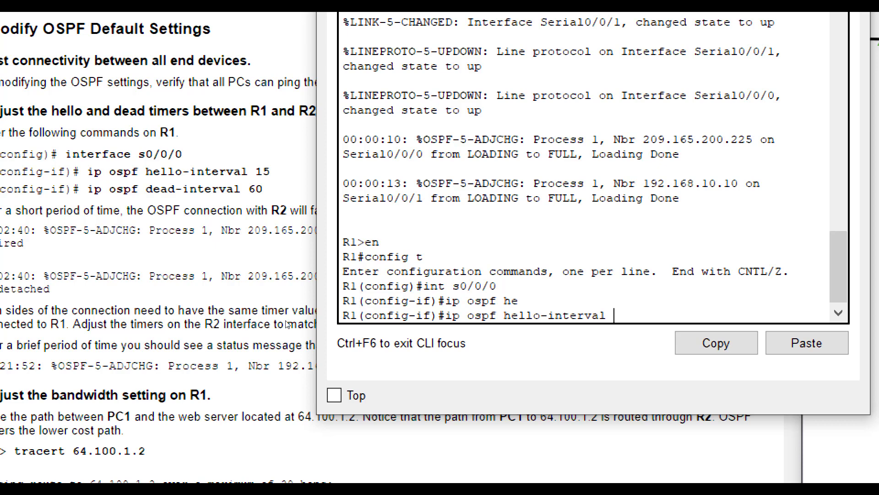
text(15)
key(Return)
Step: Set R1's Serial0/0/0 OSPF dead-interval to 60 by editing the recalled command
key(Up)
key(BackSpace)
key(BackSpace)
key(BackSpace)
key(BackSpace)
key(BackSpace)
key(BackSpace)
key(BackSpace)
key(BackSpace)
key(BackSpace)
key(BackSpace)
key(BackSpace)
key(BackSpace)
key(BackSpace)
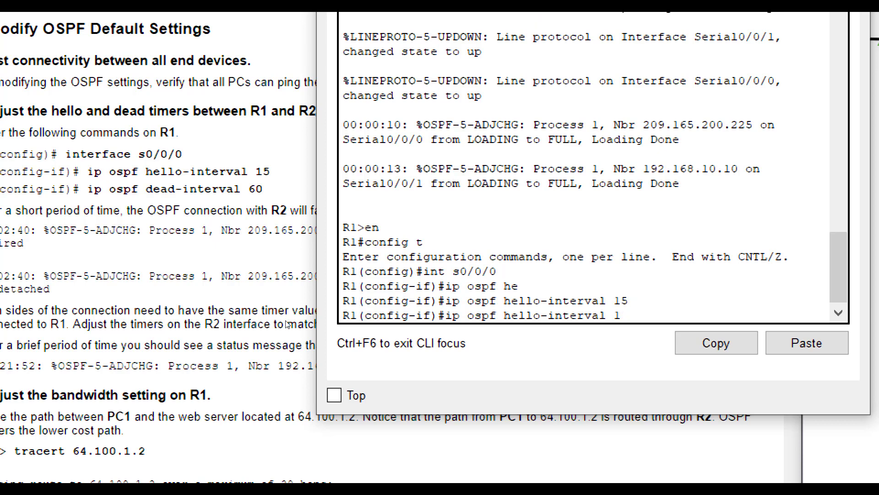
key(BackSpace)
key(BackSpace)
key(BackSpace)
key(BackSpace)
text(dead-)
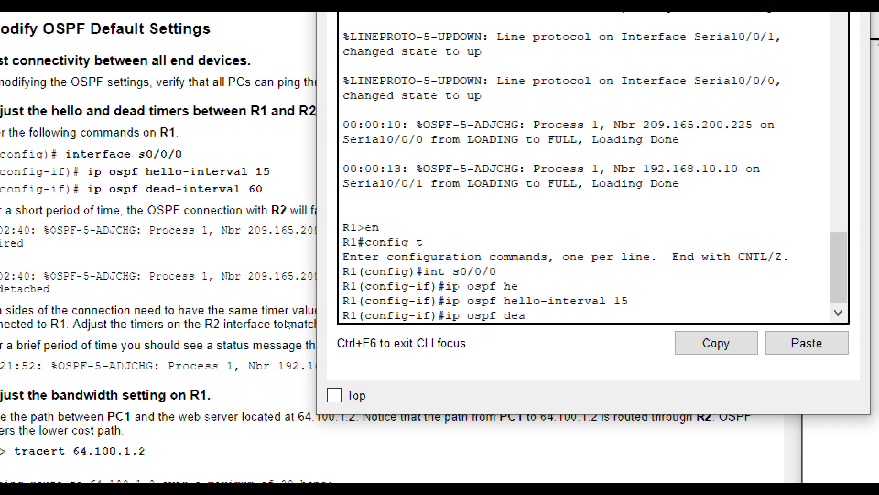
key(Tab)
text(60)
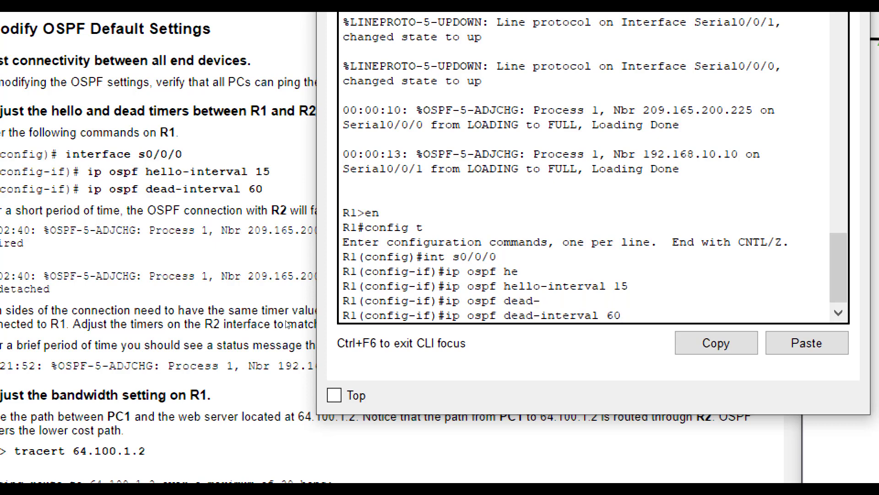
key(Return)
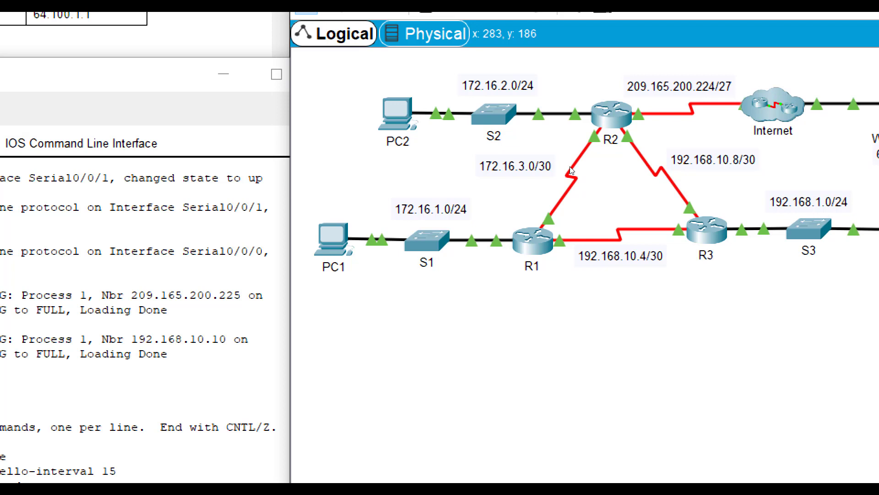
Step: Check that the R1–R2 link uses Se0/0/0 on both ends and open R2's console
mouse_move(571, 171)
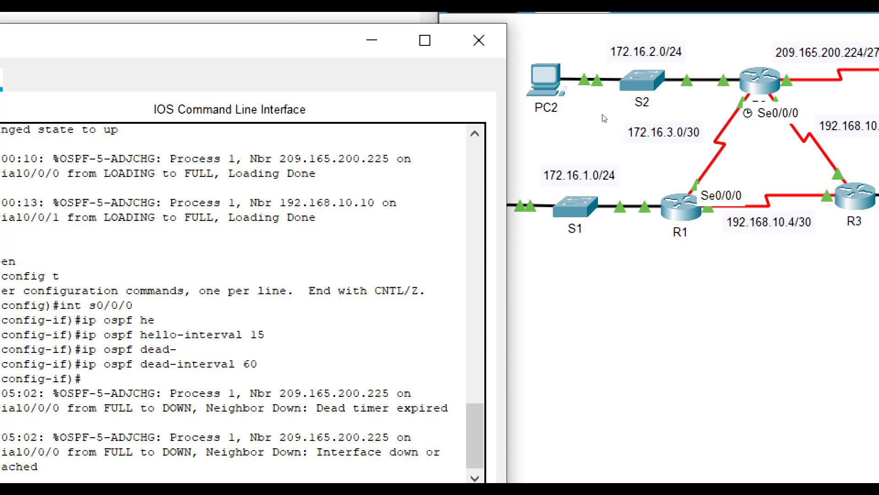
click(760, 80)
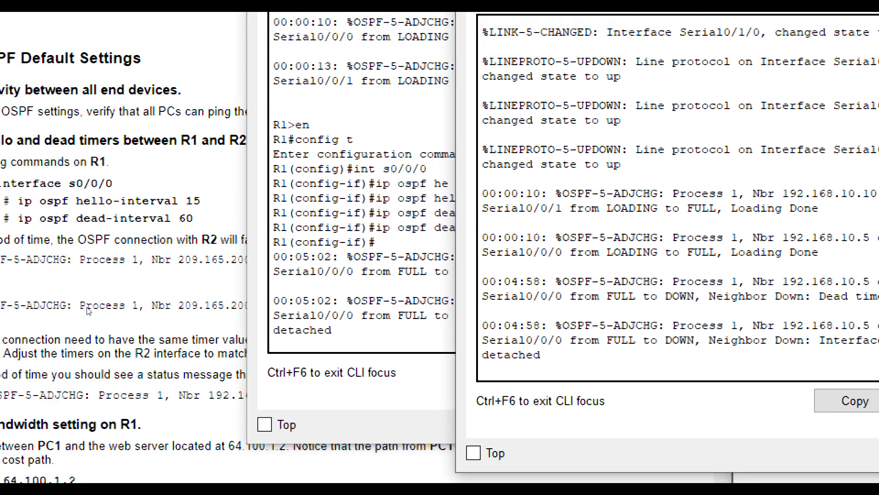
click(116, 313)
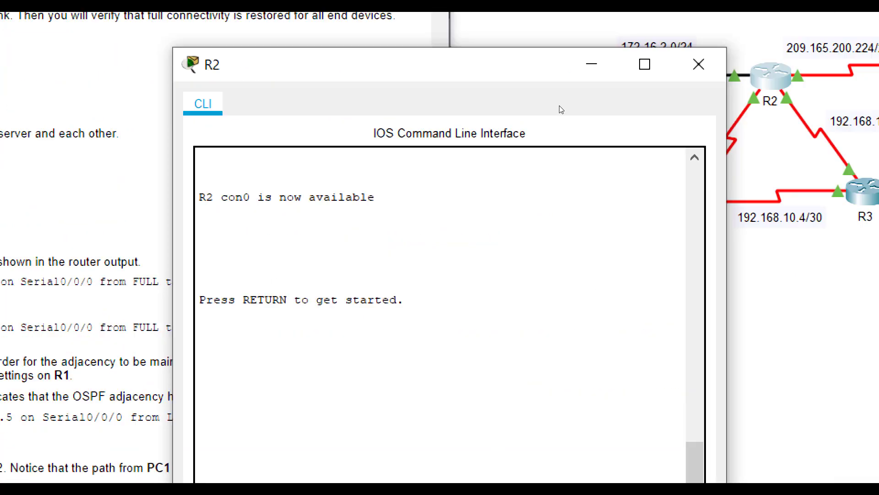
Step: On R2's CLI, enter configuration mode for interface Serial0/0/0
click(694, 63)
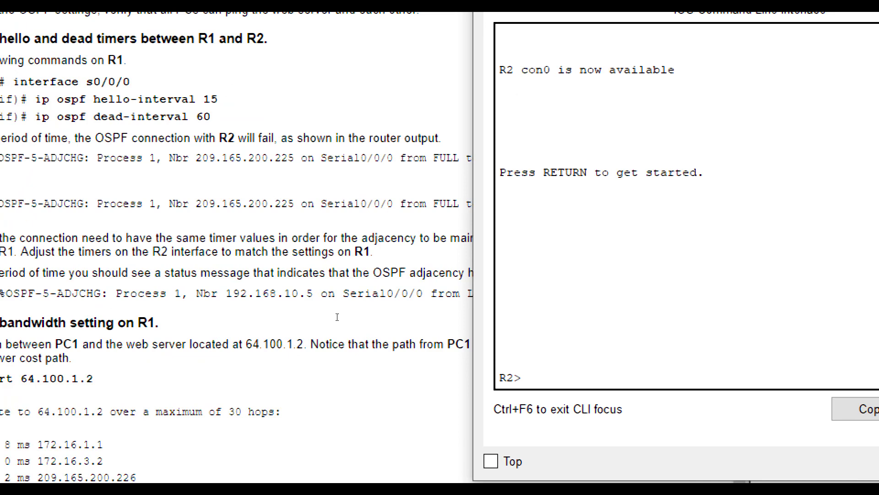
key(Return)
text(en)
key(Return)
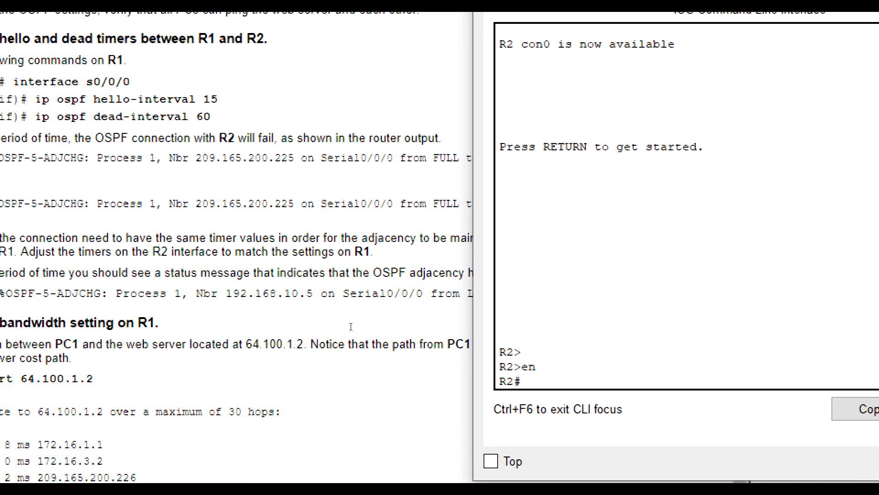
text(config t)
key(Return)
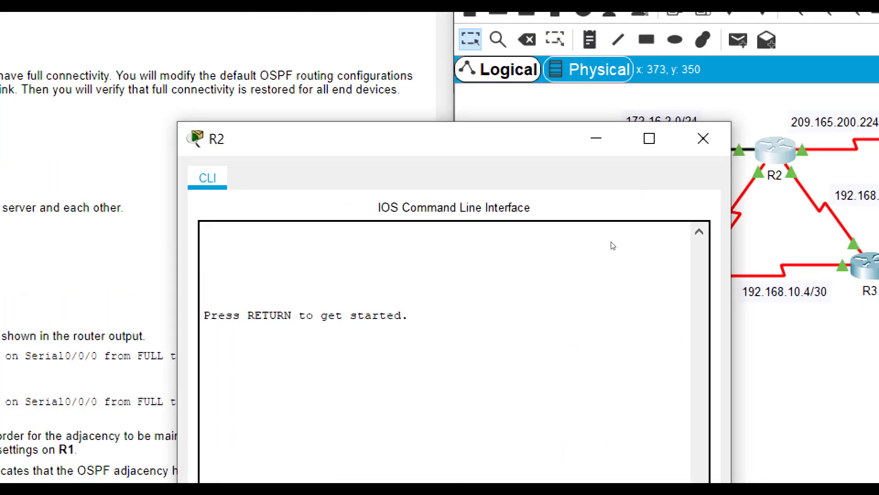
click(595, 118)
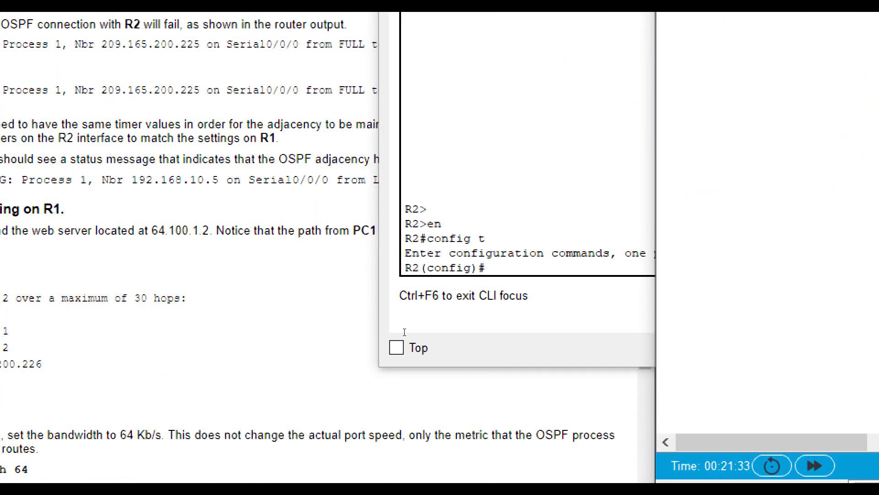
text(int s)
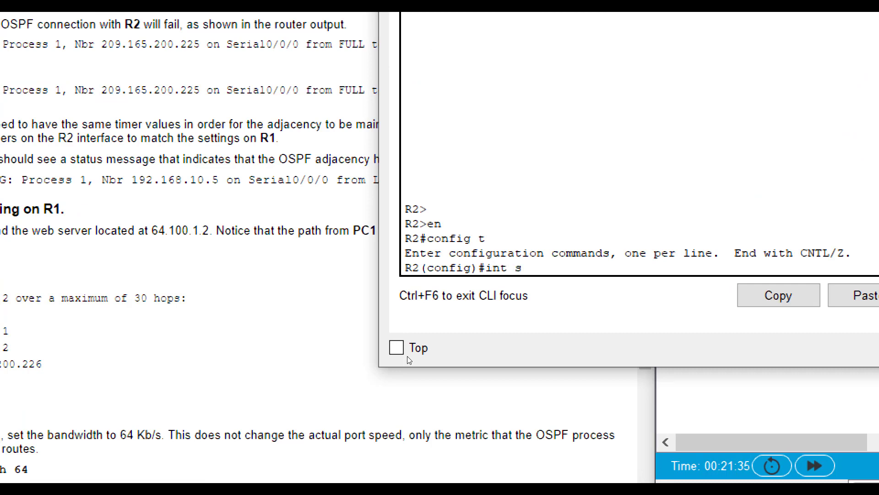
text(0/0/0)
key(Return)
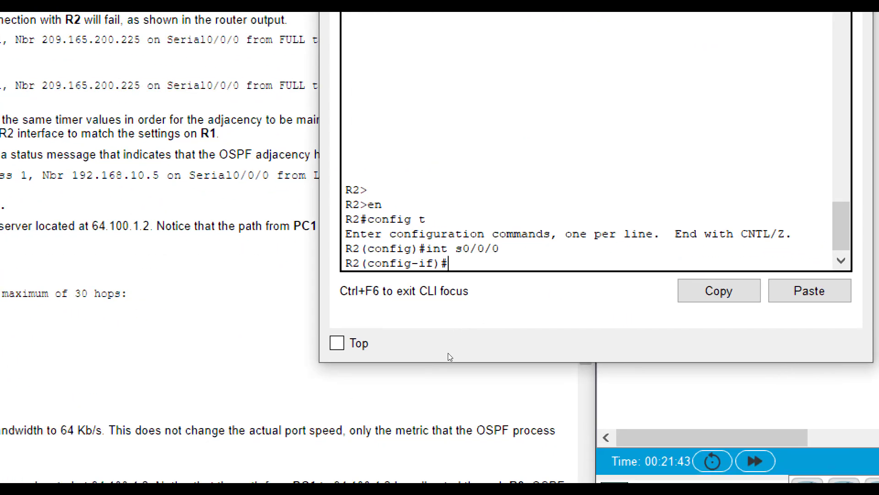
Step: Set R2's Serial0/0/0 OSPF hello-interval to 15, fixing a mistyped keyword
text(ip ospf)
key(Tab)
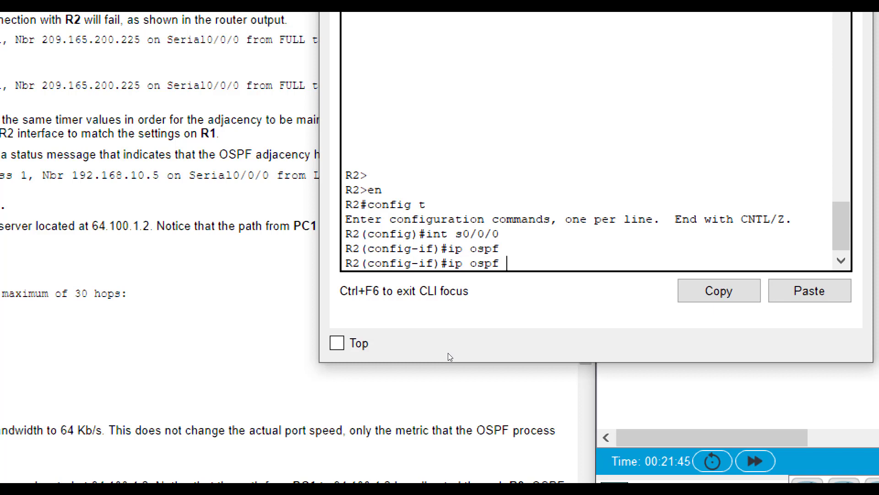
text(hellq)
key(Tab)
key(BackSpace)
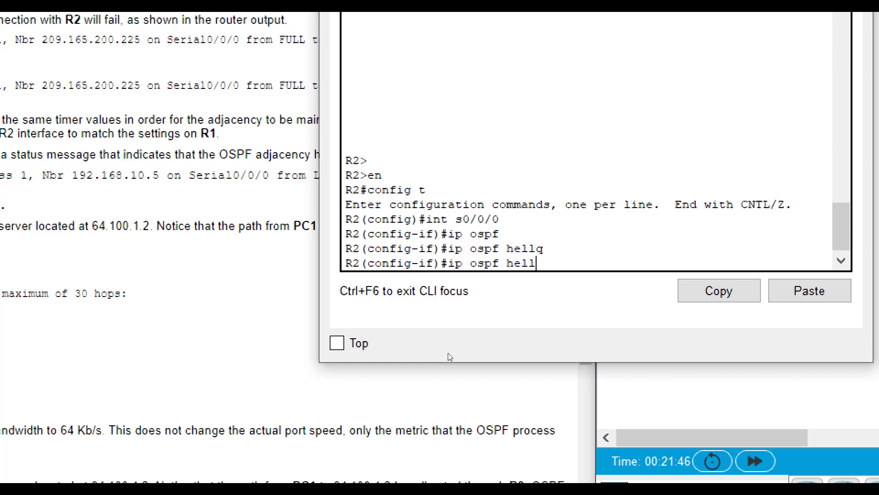
text(o)
key(Tab)
text(15)
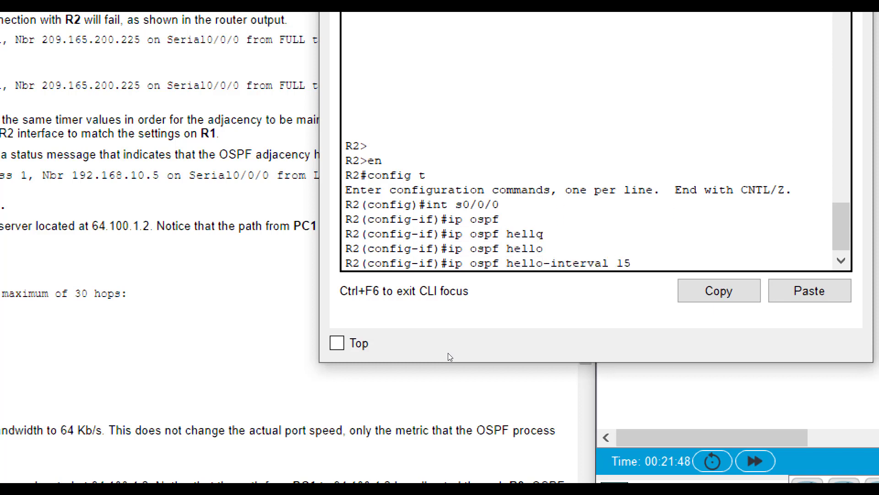
key(Return)
Step: Set R2's Serial0/0/0 OSPF dead-interval to 60
text(ip ospf hell)
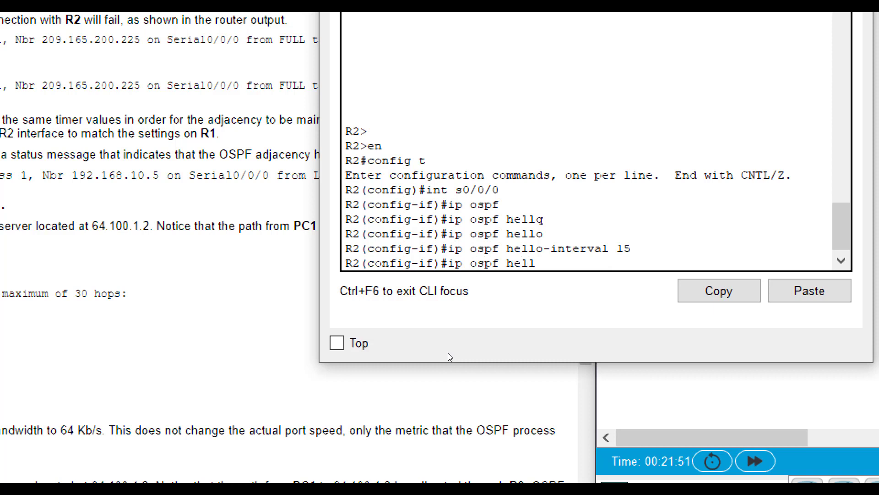
key(Tab)
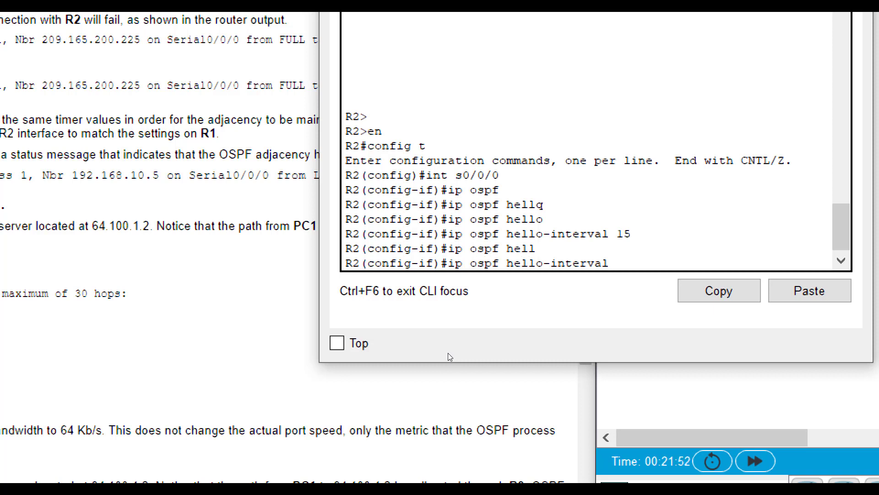
key(BackSpace)
key(BackSpace)
key(BackSpace)
key(BackSpace)
key(BackSpace)
key(BackSpace)
key(BackSpace)
key(BackSpace)
key(BackSpace)
key(BackSpace)
key(BackSpace)
key(BackSpace)
key(BackSpace)
key(BackSpace)
text(dead-)
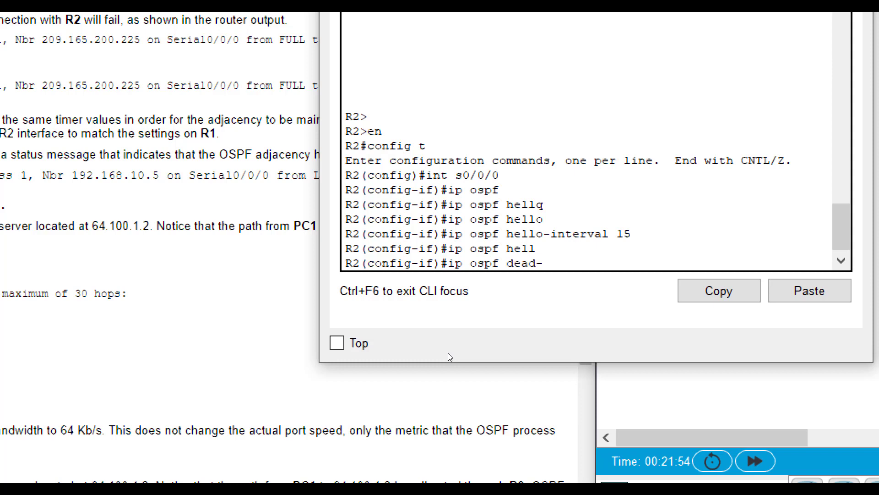
key(Tab)
text(60)
key(Return)
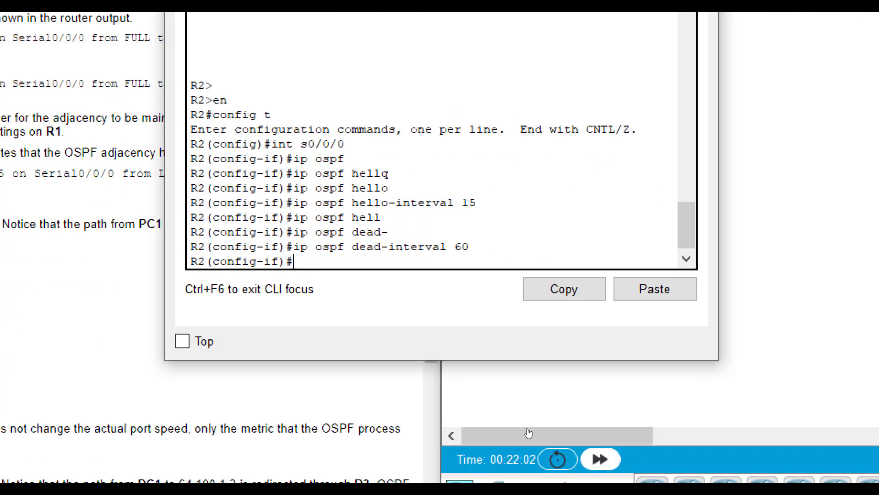
Step: Confirm the FULL adjacency message in R2's console and open R1's command line
click(532, 428)
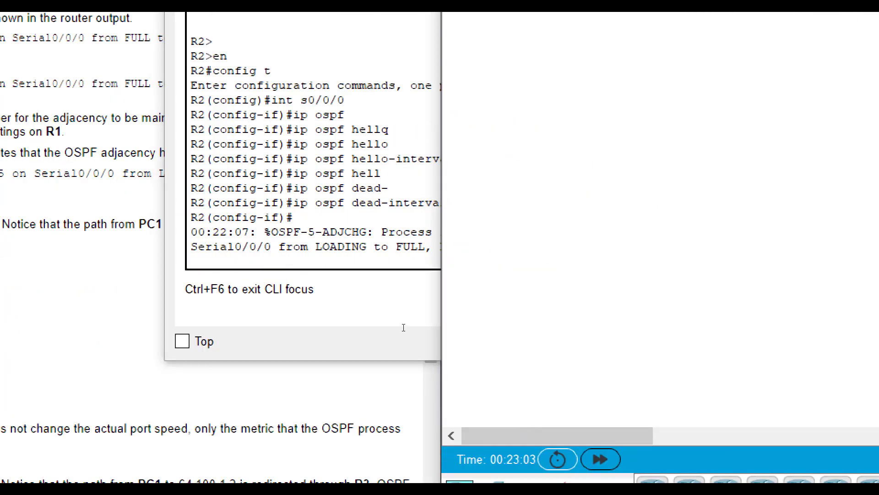
click(410, 344)
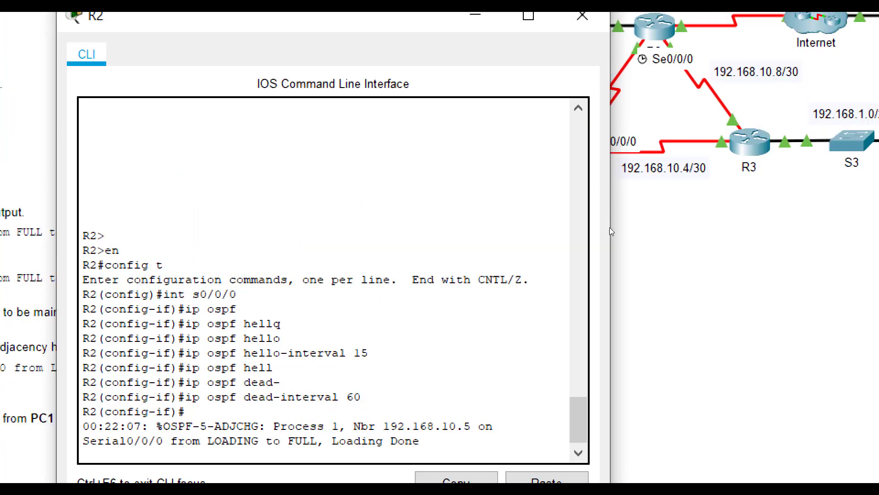
click(569, 120)
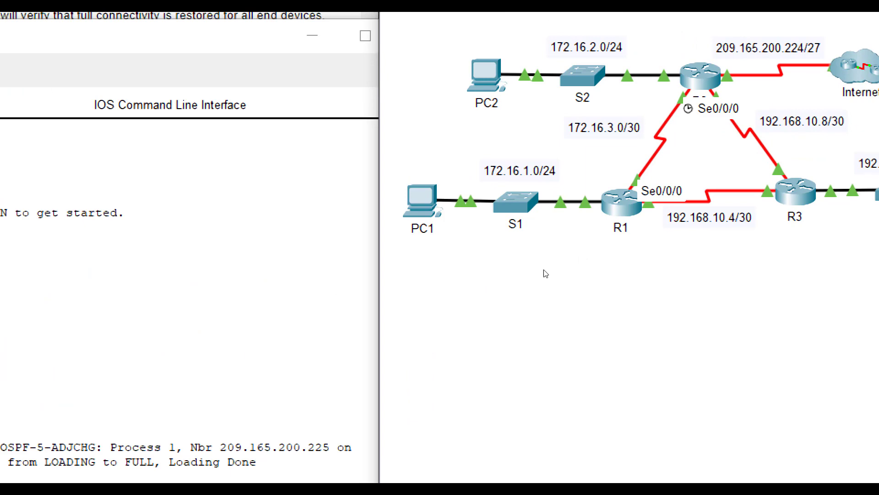
Step: Scroll the lab instructions down to the Step 3a–3c bandwidth tasks
click(77, 337)
scroll(77, 337, down, 5)
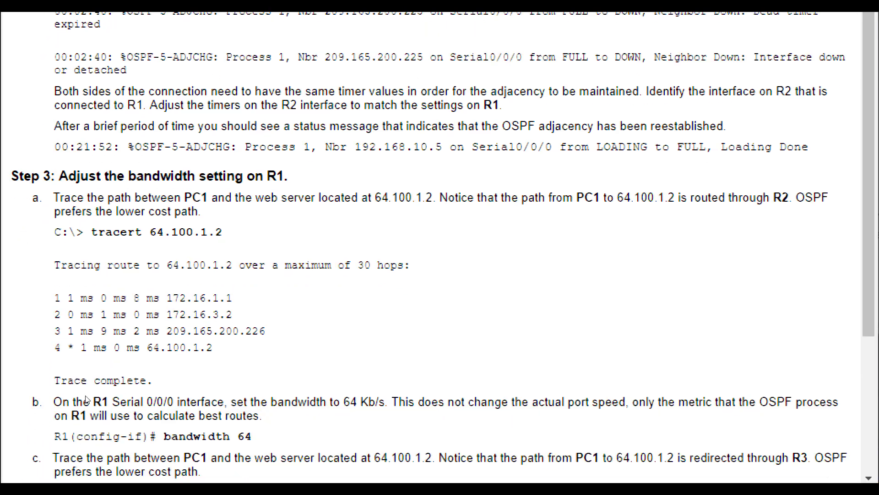
scroll(86, 402, down, 1)
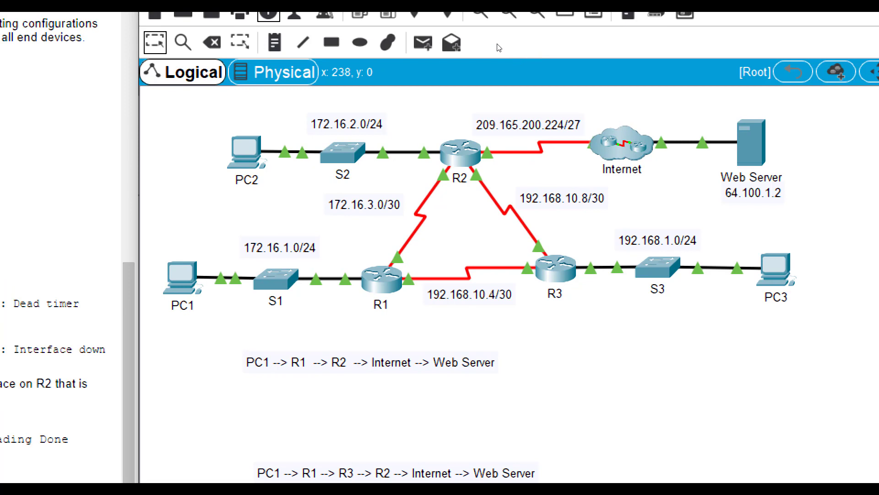
Step: Activate the Place Note tool with the N shortcut to annotate the paths
key(n)
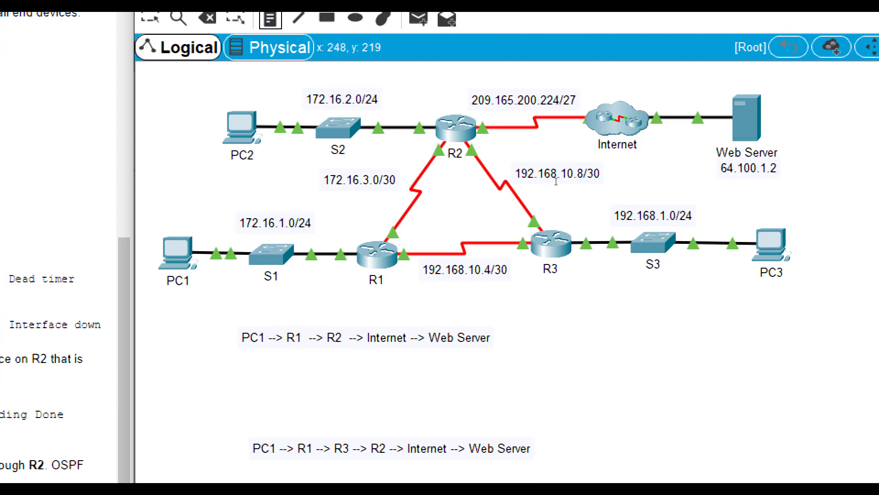
Step: Add cost notes '8 + 4 = 12' under the R2 path and '1 + 1 + 4 = 6' under the R3 path
click(531, 238)
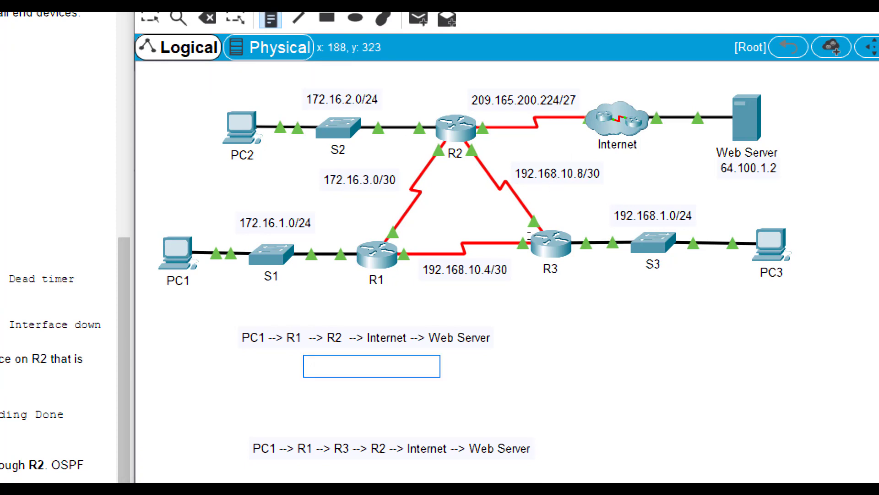
text(8)
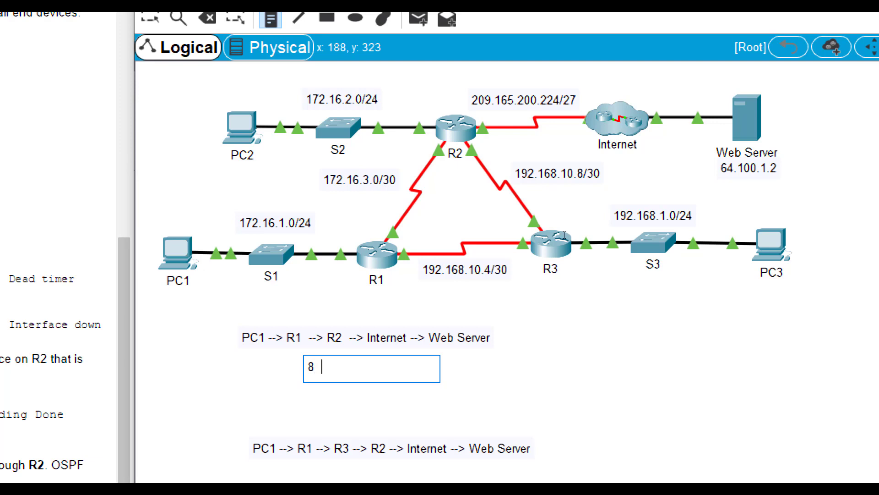
text(    +   4  = 12)
key(Escape)
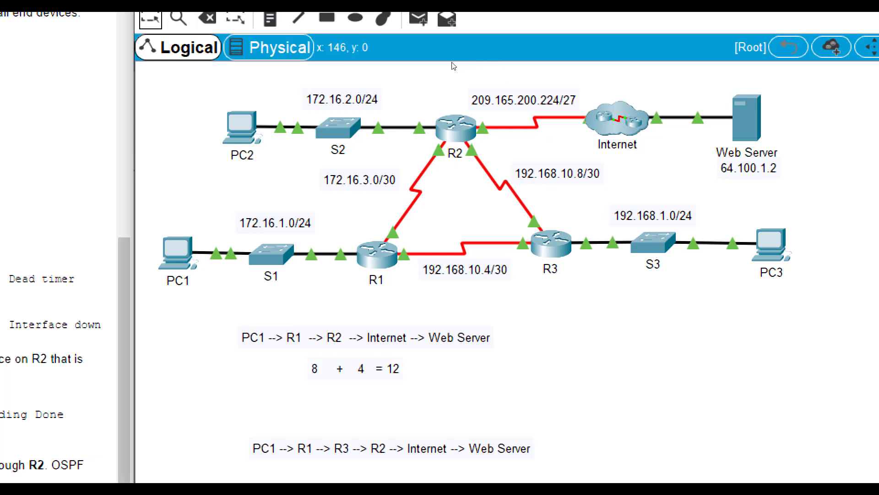
key(n)
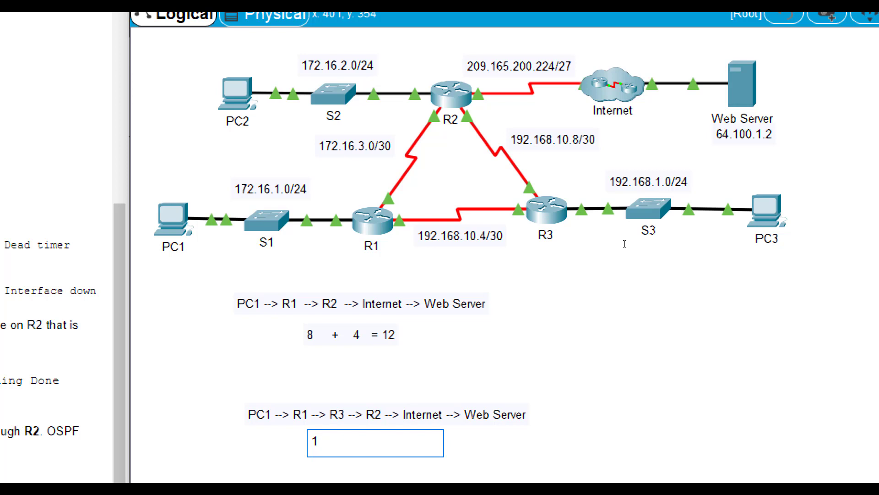
text(+    1    + 4 = )
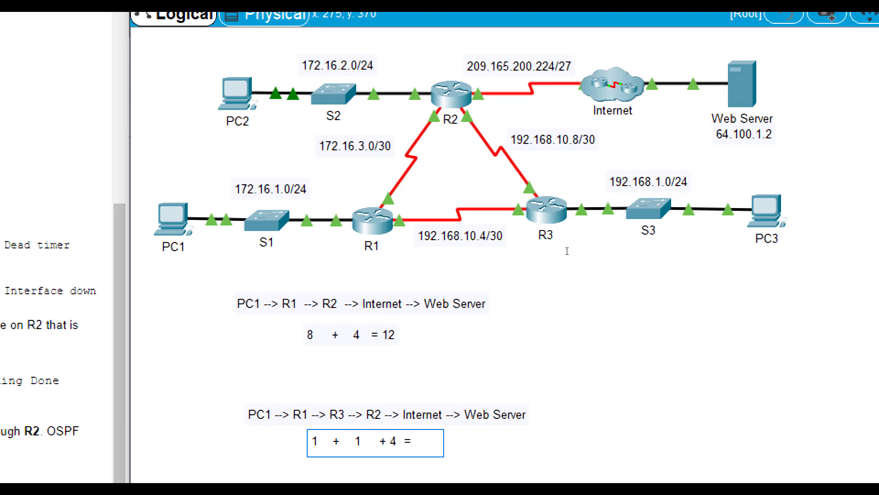
text(6)
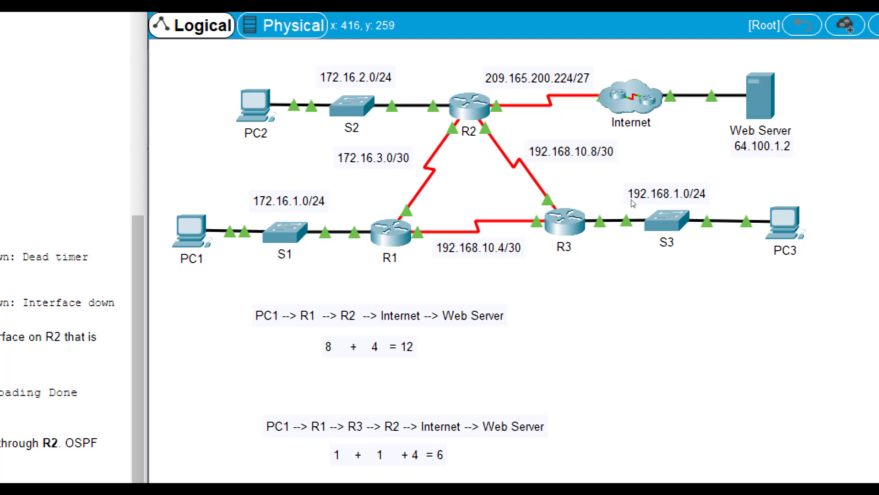
Step: Box-select the four path and cost notes, delete them, and confirm
mouse_move(548, 276)
mouse_down()
mouse_move(494, 298)
mouse_move(277, 479)
mouse_up()
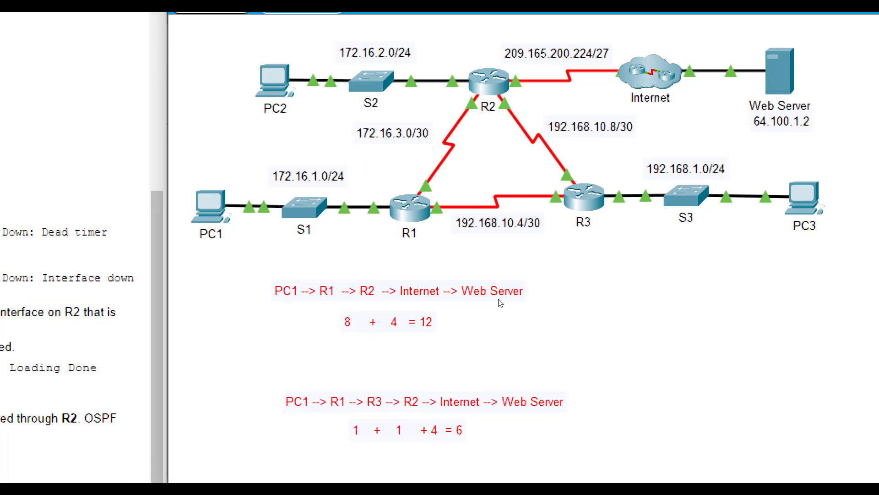
key(Delete)
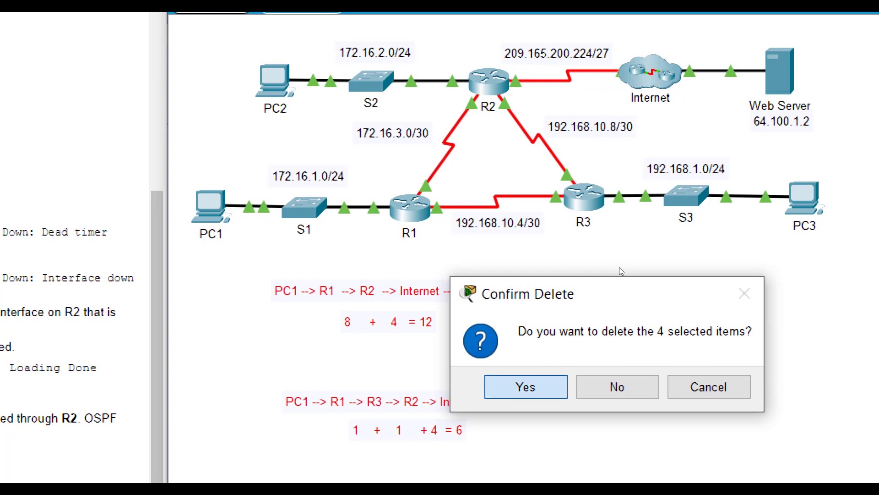
key(Return)
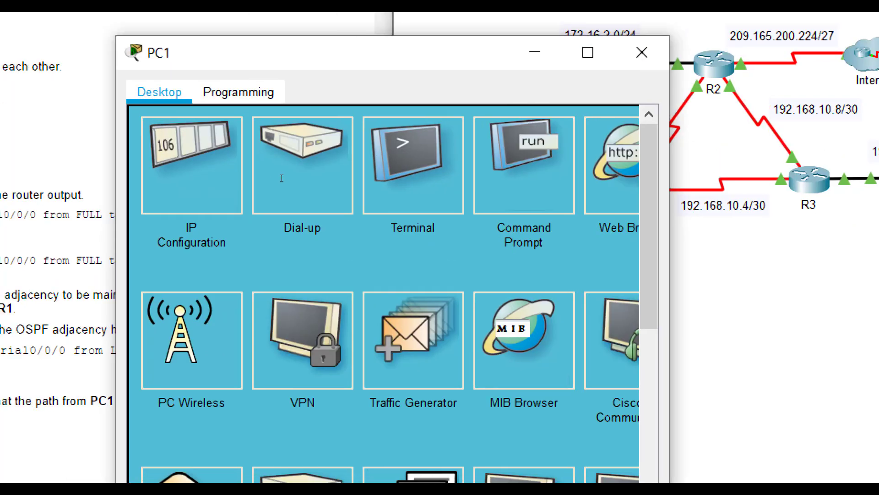
Step: Run tracert 64.100.1.2 from PC1, showing 4 hops through 172.16.3.2
click(478, 158)
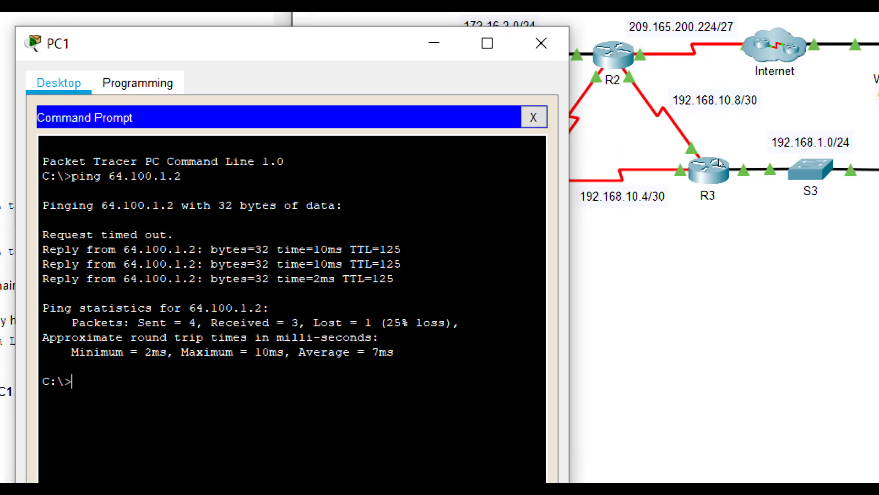
text(tra)
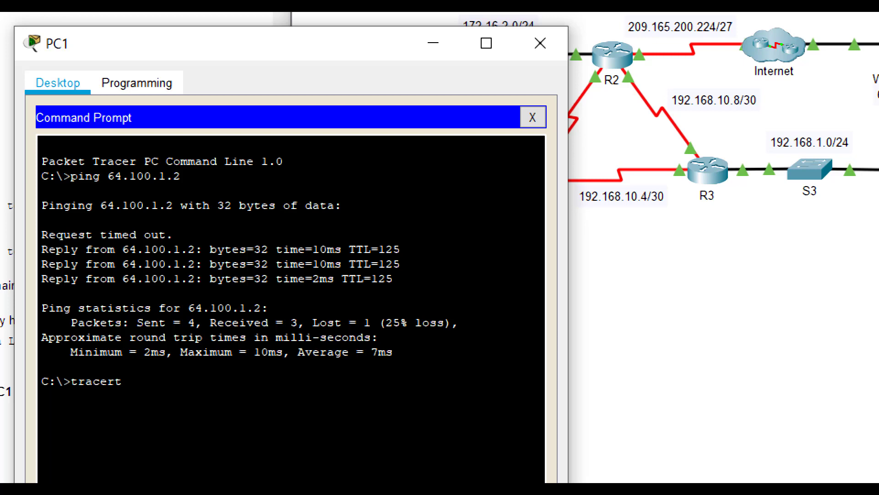
text(cert )
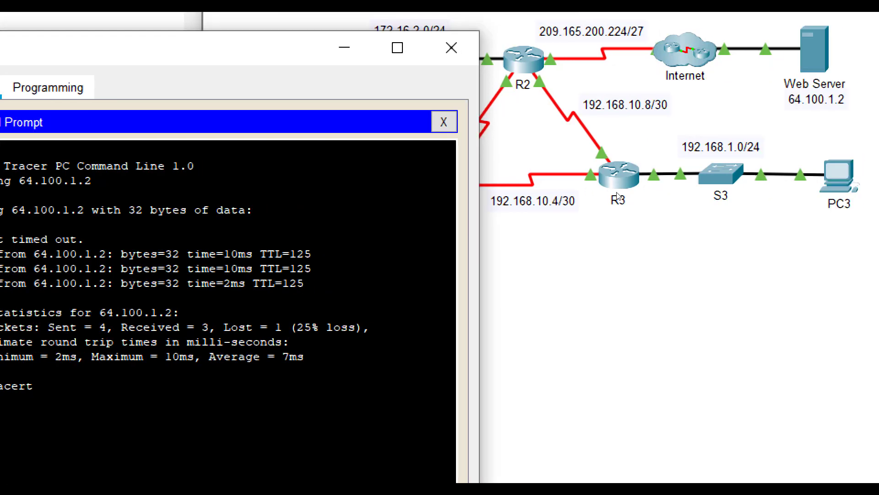
text(64.100.1.2)
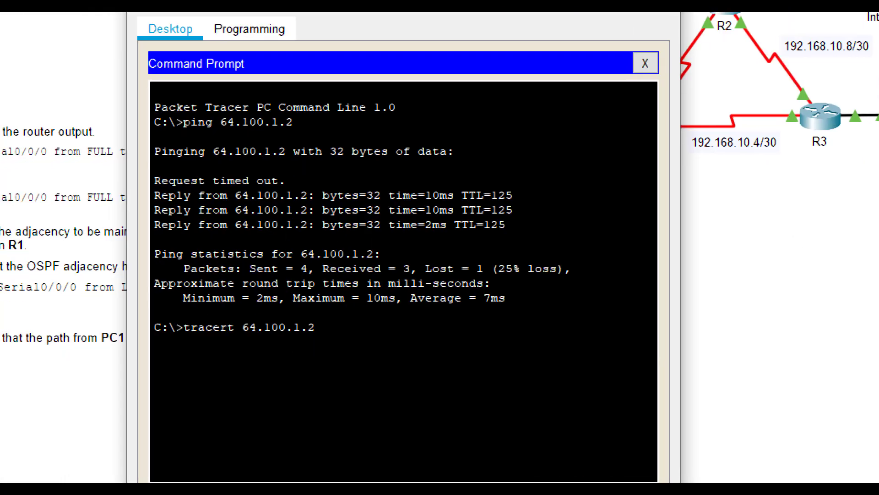
key(Return)
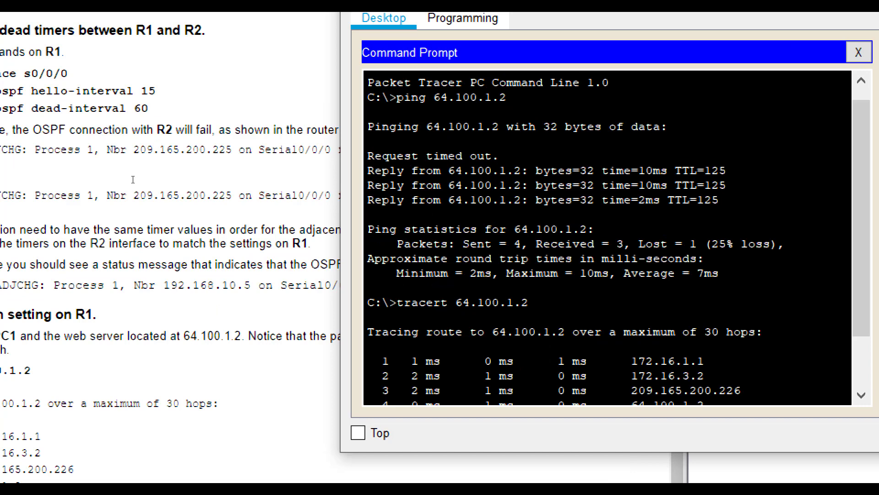
scroll(132, 179, up, 10)
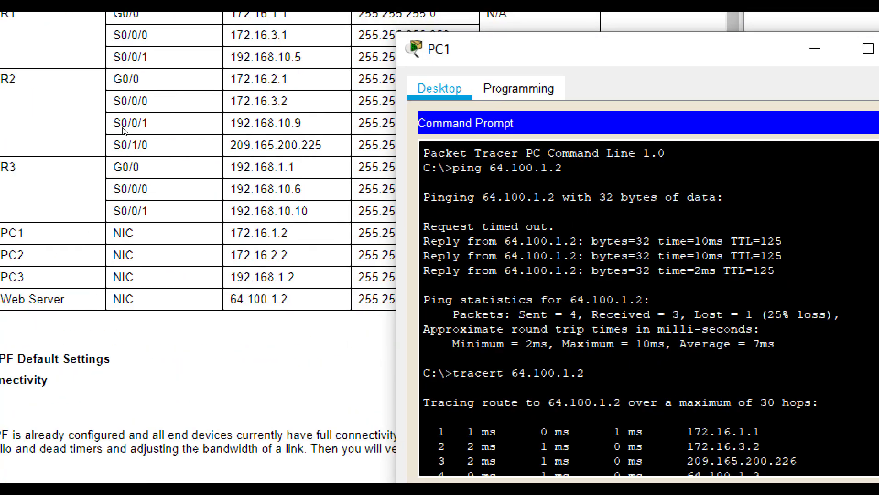
scroll(312, 102, up, 3)
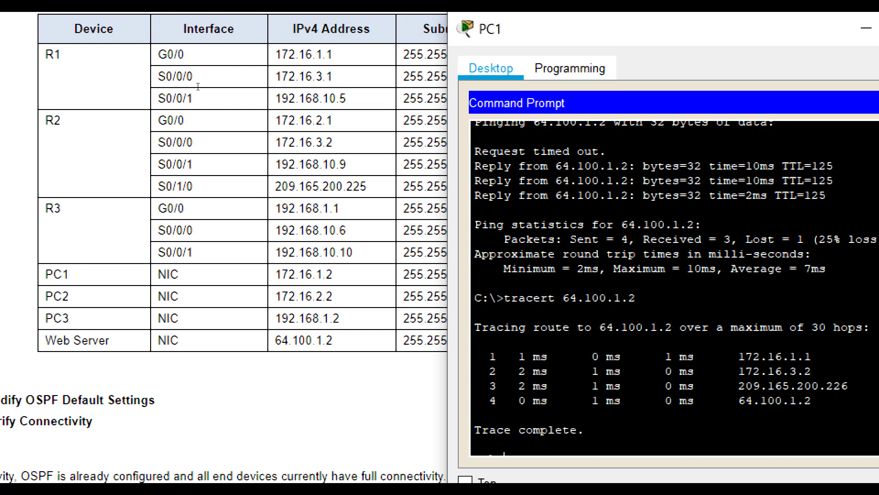
Step: Match the 172.16.3.2 hop to R2 in the addressing table, returning to the topology
click(196, 128)
drag(300, 143, 312, 142)
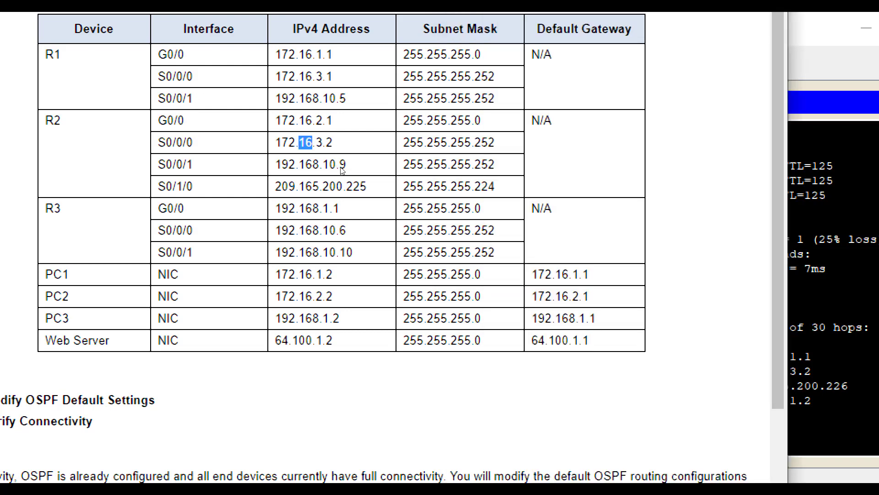
key(alt+Tab)
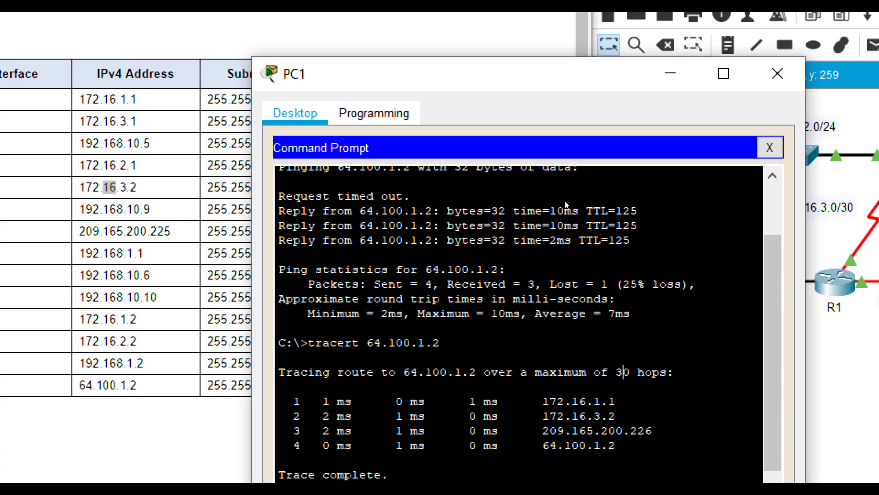
key(alt+Tab)
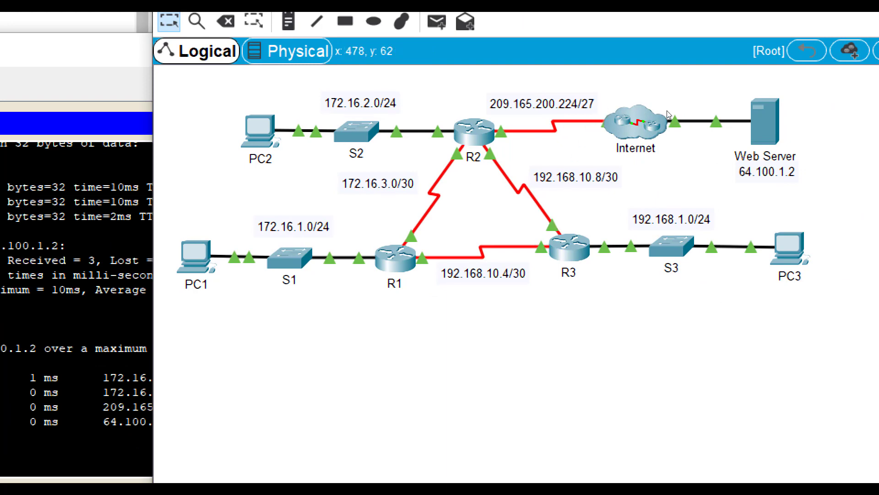
Step: On R1's console, enter privileged EXEC with 'en', then global configuration mode with 'config t'
key(alt+Tab)
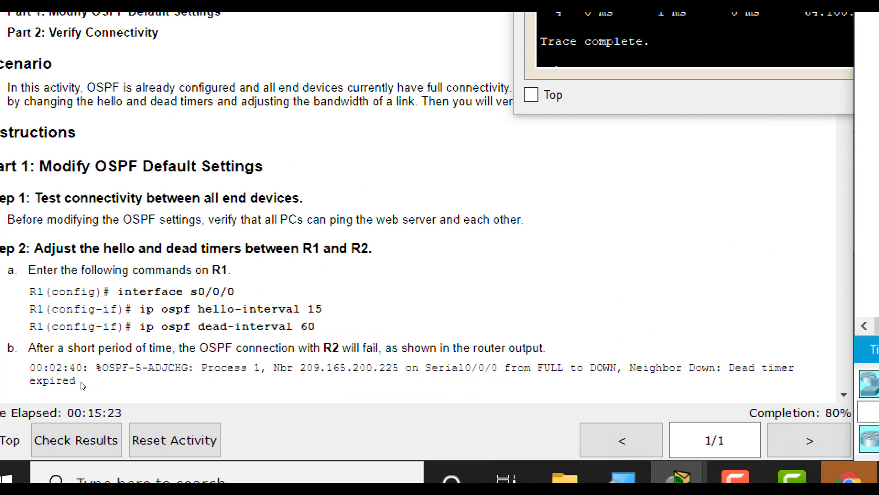
scroll(80, 380, down, 5)
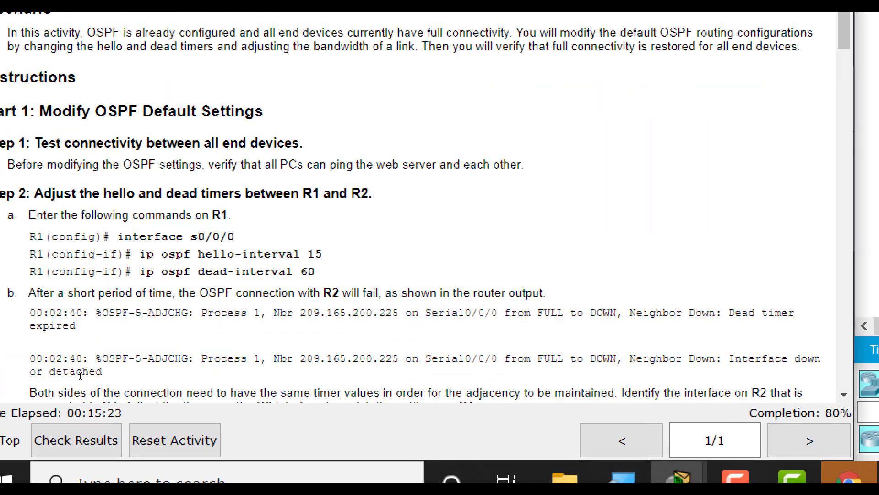
scroll(80, 379, down, 6)
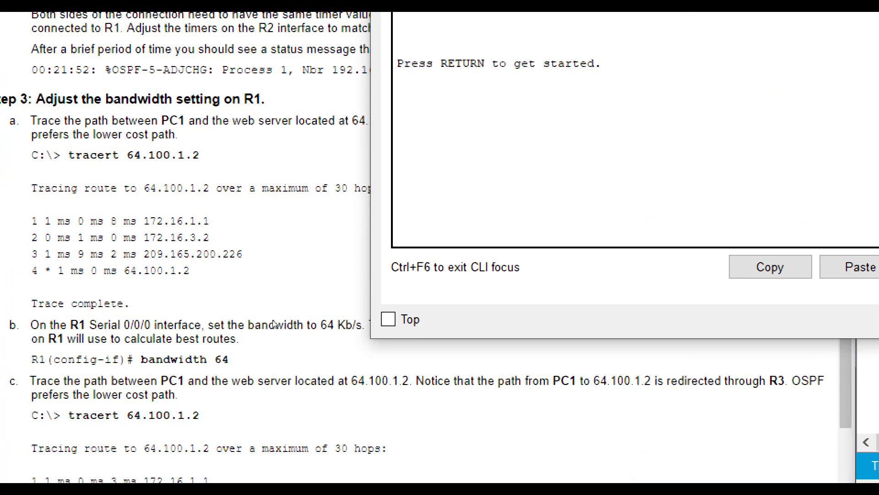
key(Return)
text(en)
key(Return)
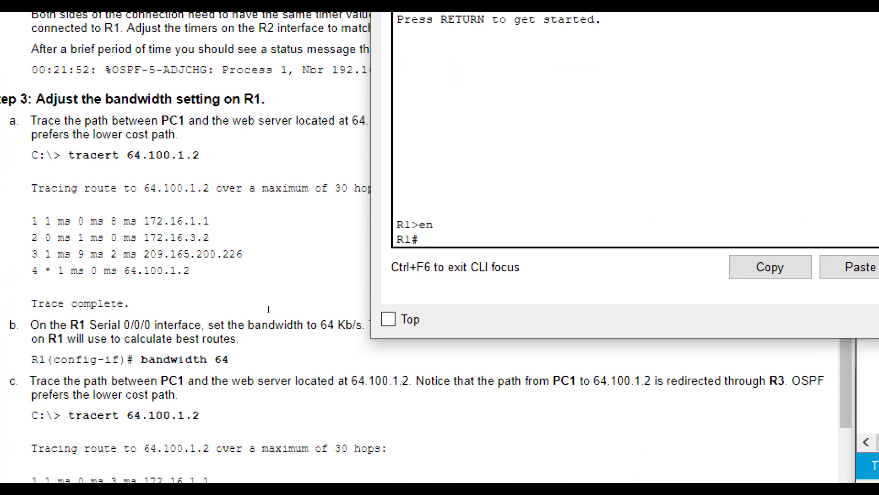
text(config t)
key(Return)
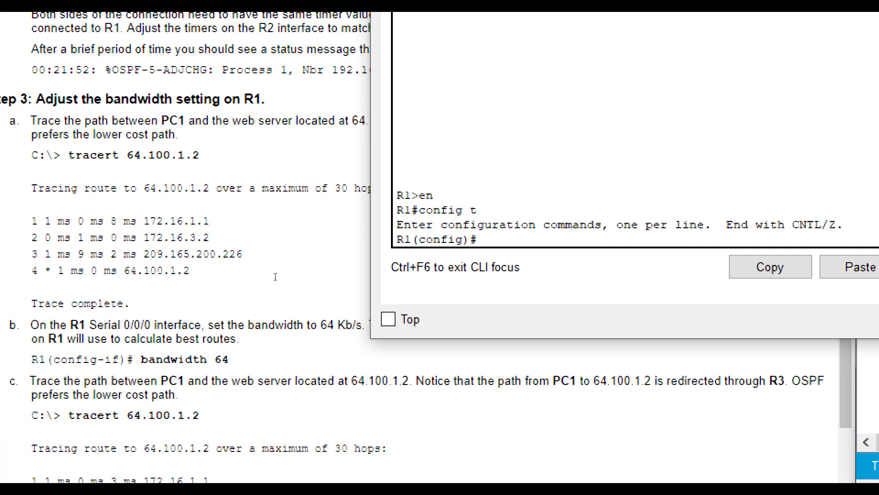
Step: Set interface Serial0/0/0's bandwidth to 64 Kb/s
text(int s0/0/0)
key(Return)
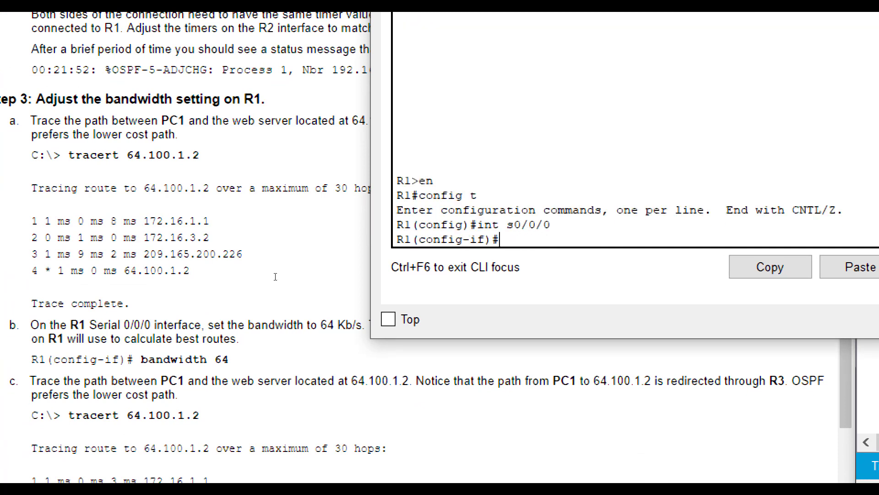
text(band)
key(Tab)
text(6)
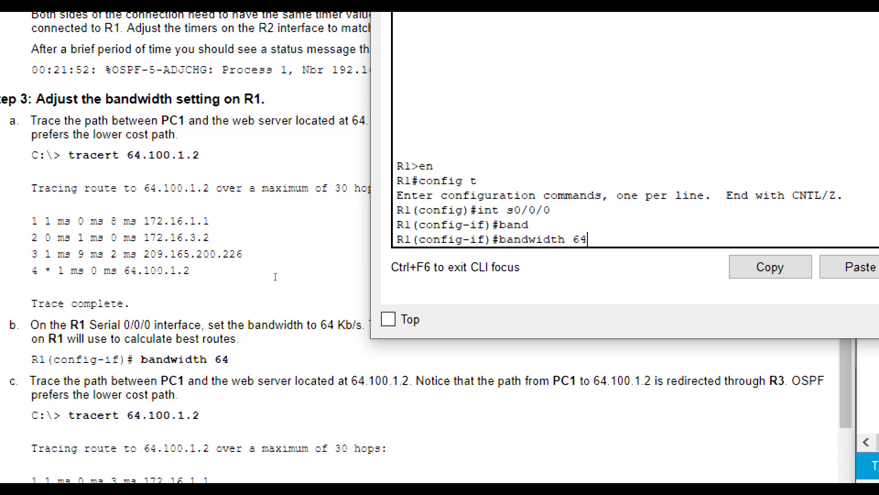
text(4)
key(Return)
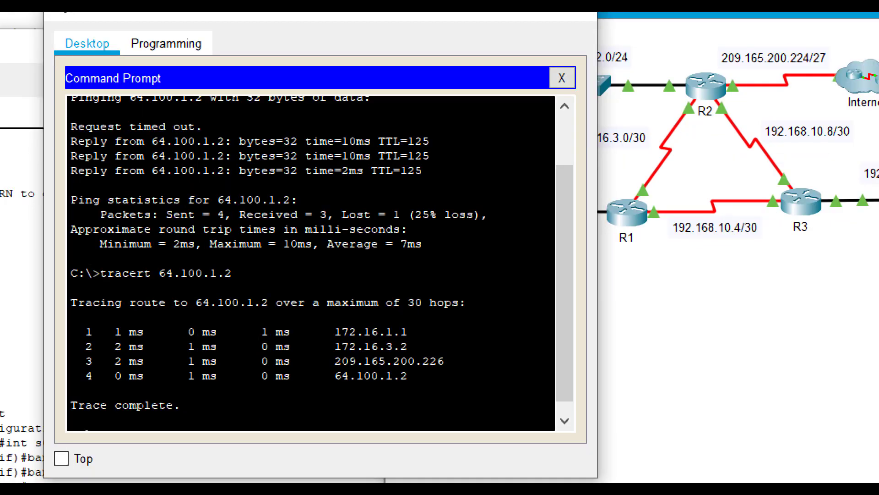
Step: Rerun 'tracert 64.100.1.2' on PC1 and highlight the new 192.168.10.6 hop
key(Return)
key(Up)
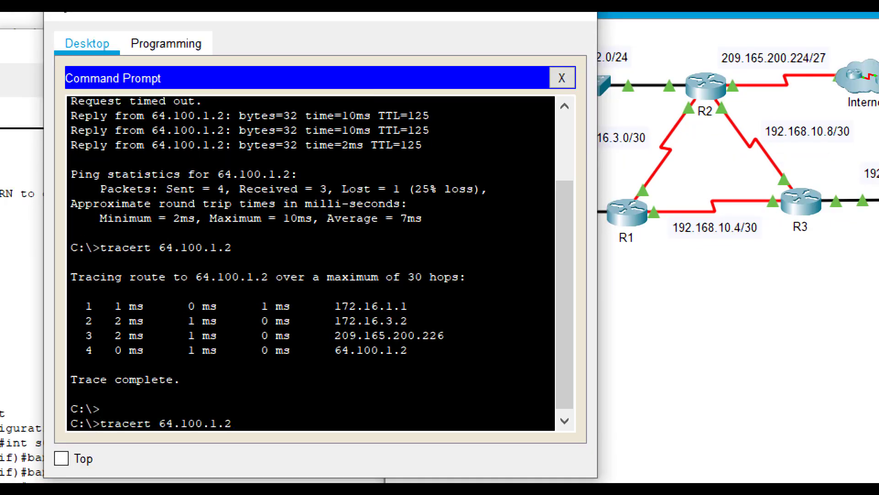
key(Return)
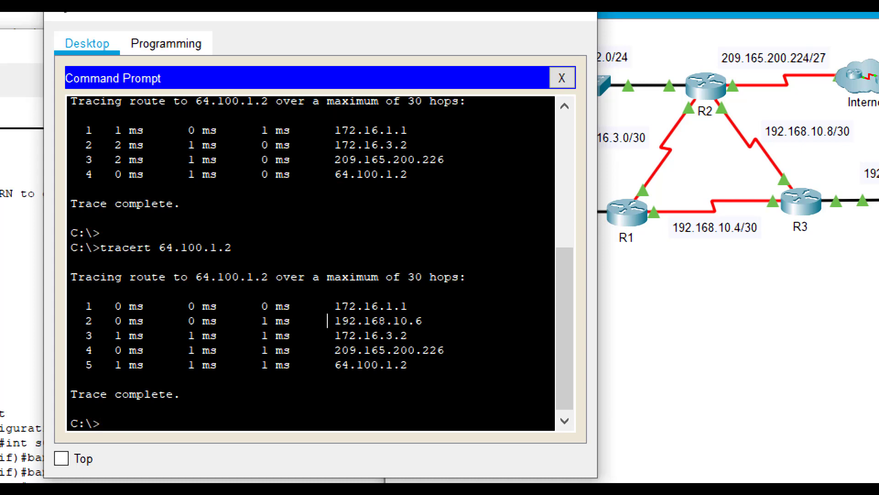
drag(327, 321, 422, 321)
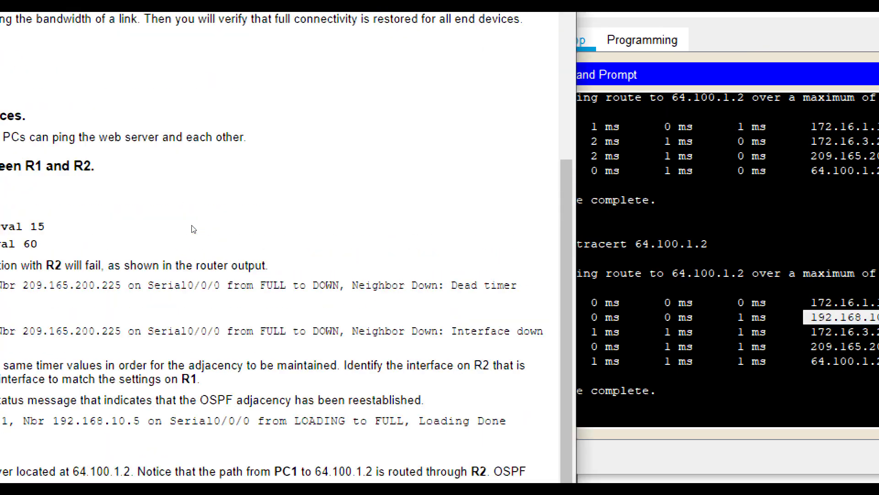
Step: Move PC1's window to the left and bring the addressing table document forward
scroll(193, 229, up, 10)
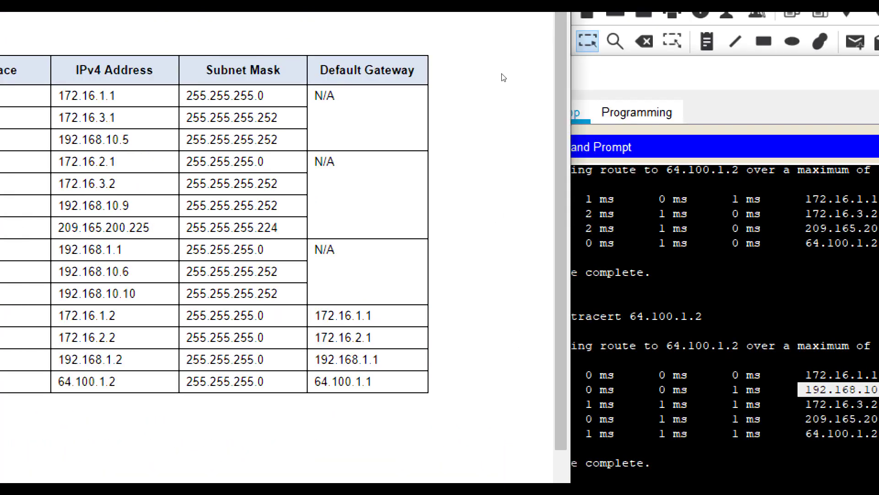
drag(599, 26, 340, 1)
drag(373, 64, 326, 63)
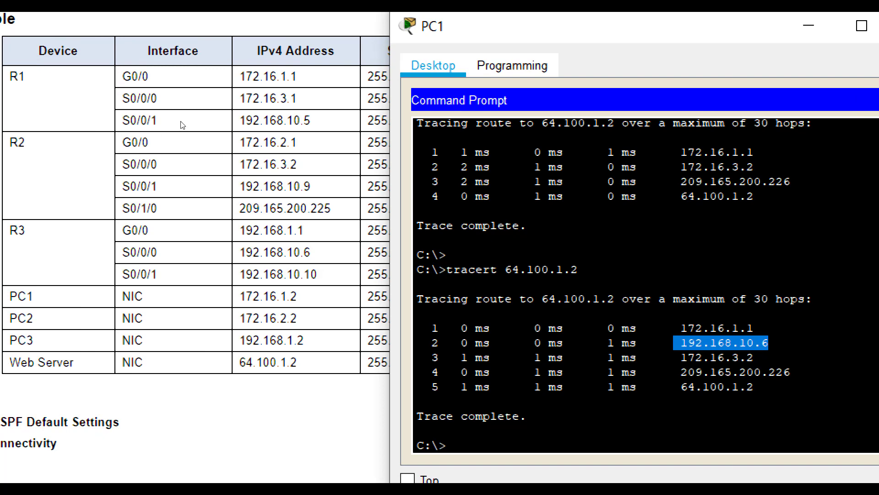
click(169, 178)
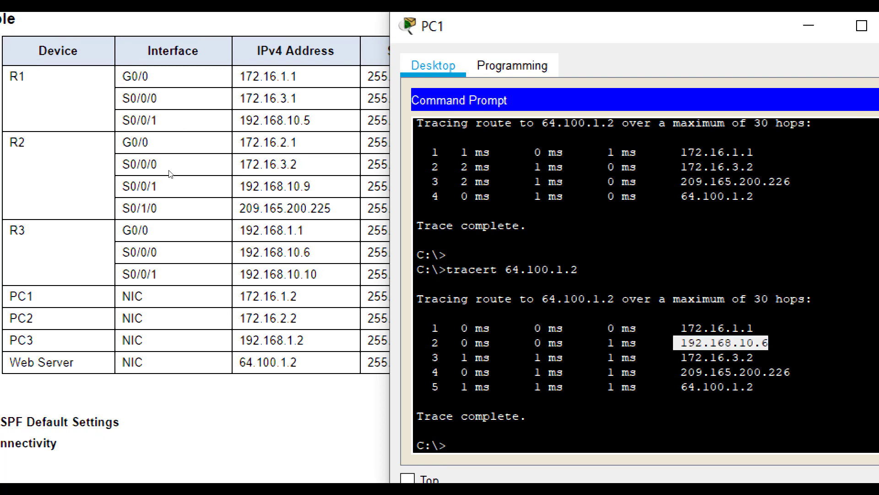
Step: Switch between PC1's window and the lab document, leaving the addressing table in front
click(757, 234)
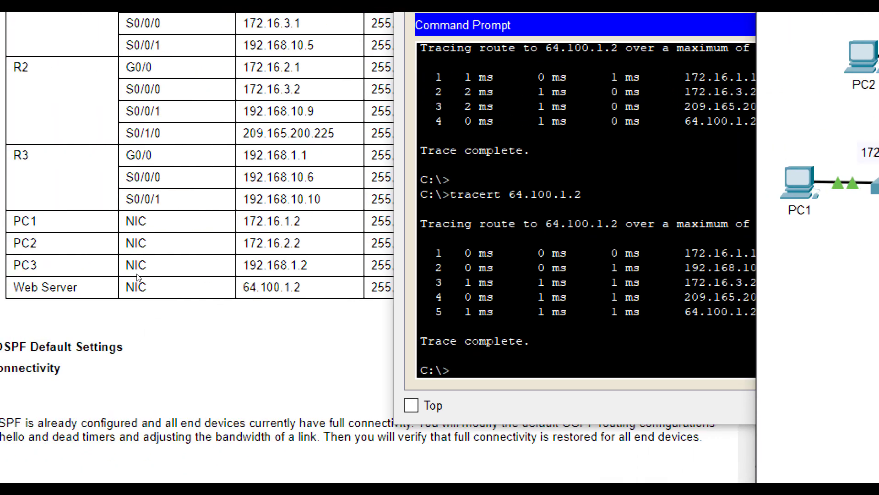
click(137, 277)
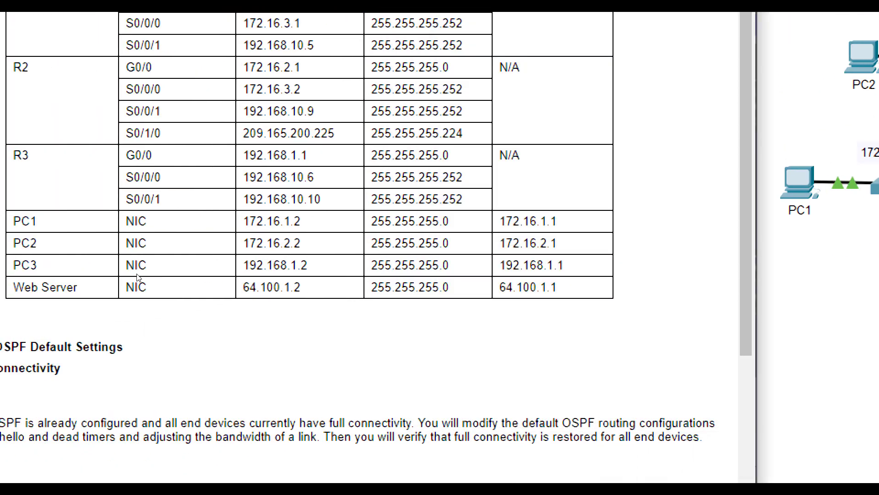